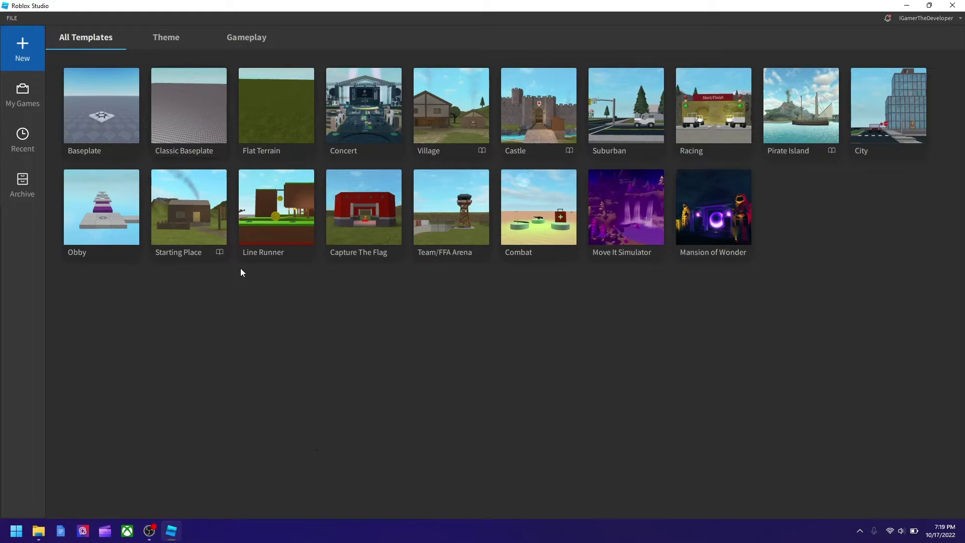
- Open a Classic Baseplate place, dismiss the encouragement panel, and look around the baseplate
left_click(206, 90)
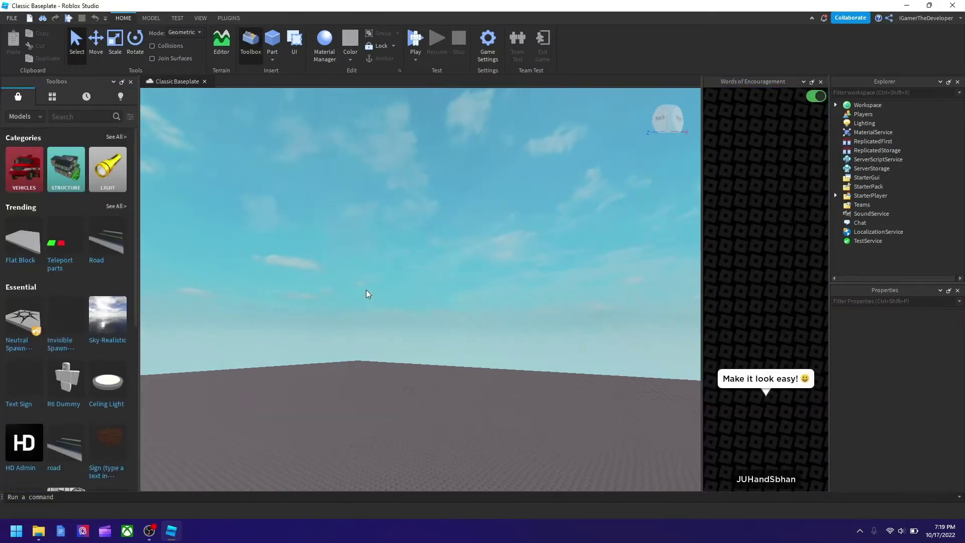
right_click_drag(402, 303, 403, 306)
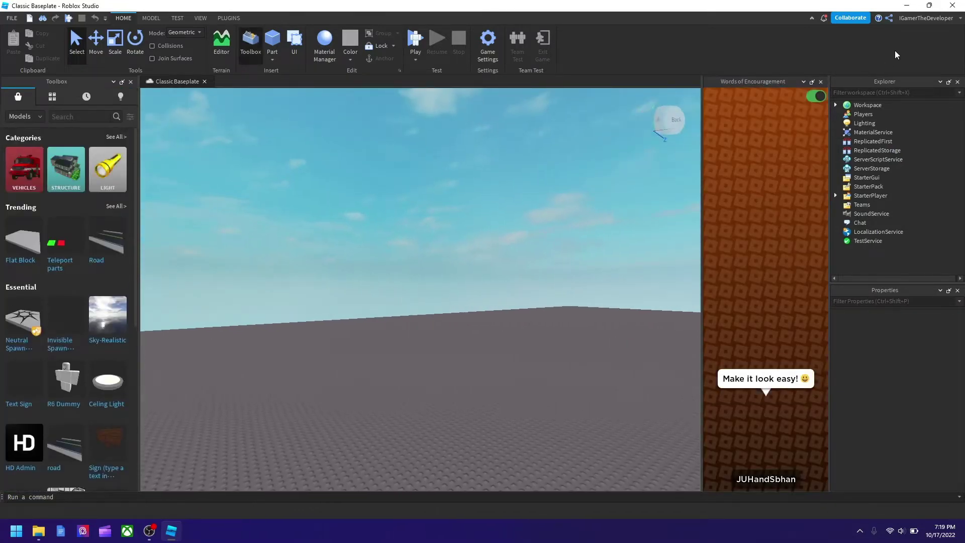
left_click(821, 81)
key("e")
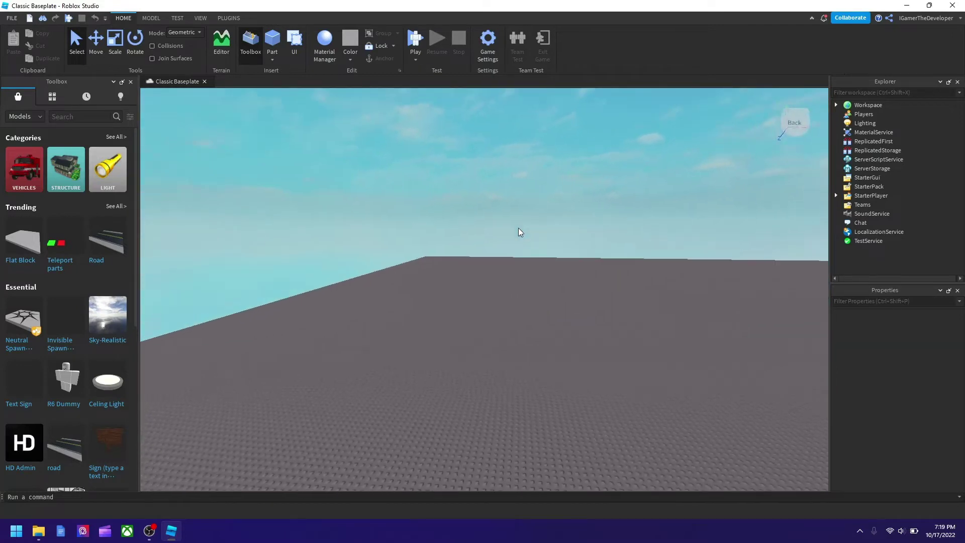
right_click_drag(518, 229, 518, 229)
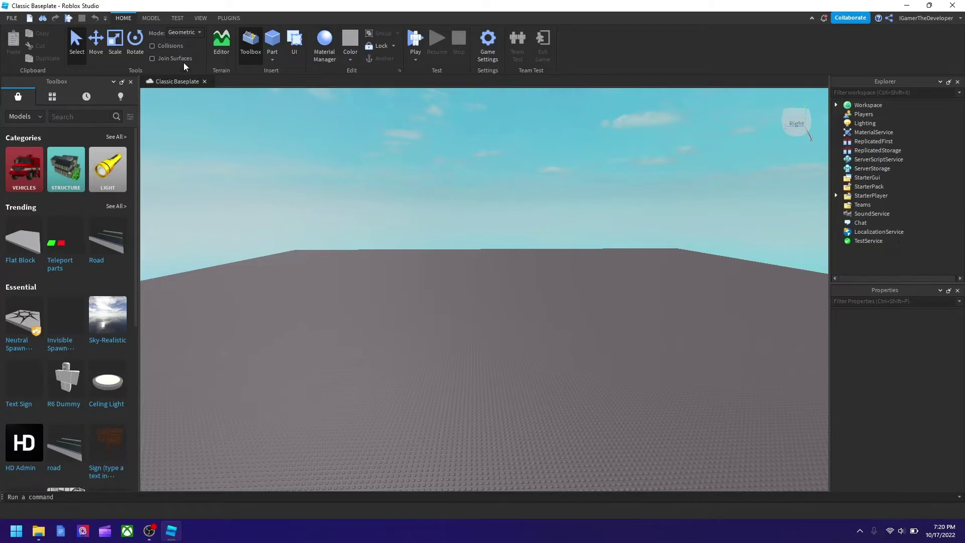
- Insert TextChatService from the Model tab's Service list and expand it to show its configurations
left_click(150, 19)
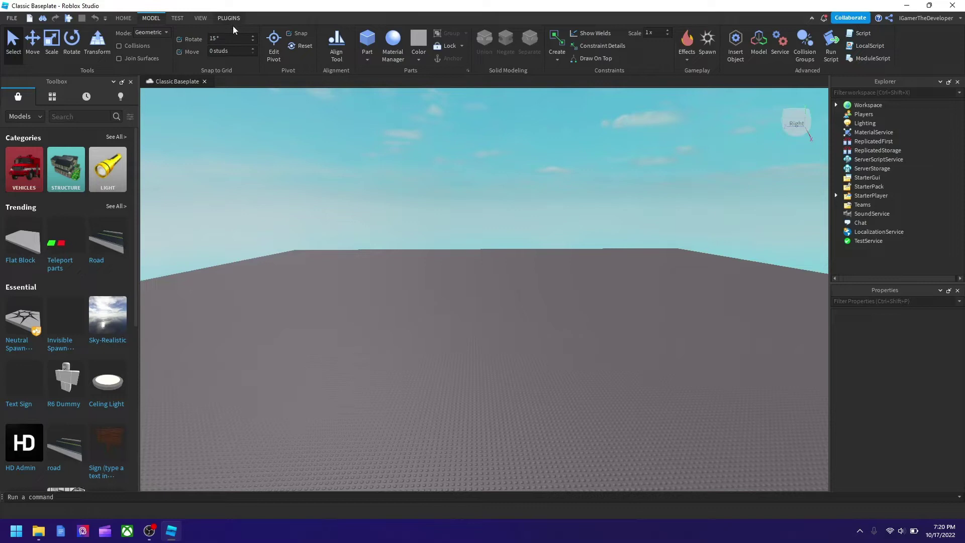
left_click(781, 50)
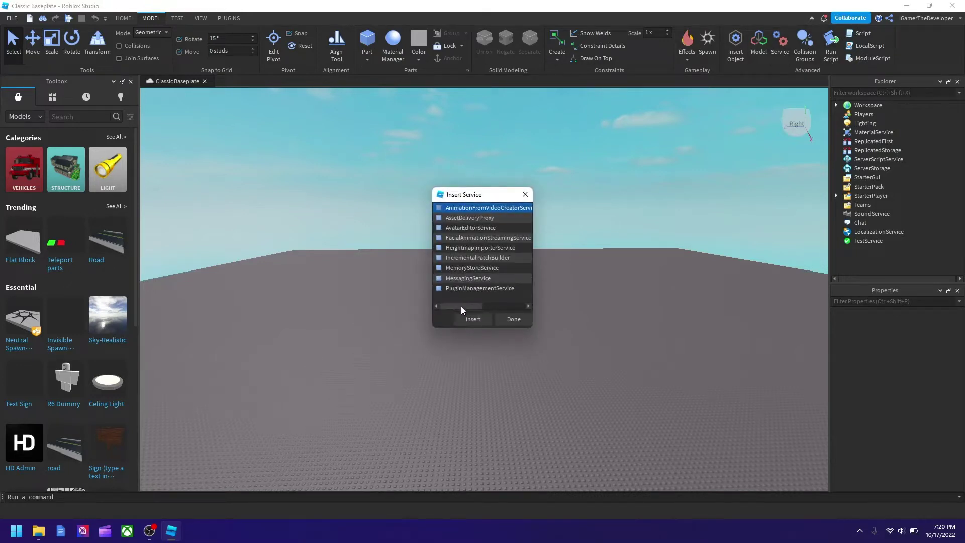
left_click(487, 306)
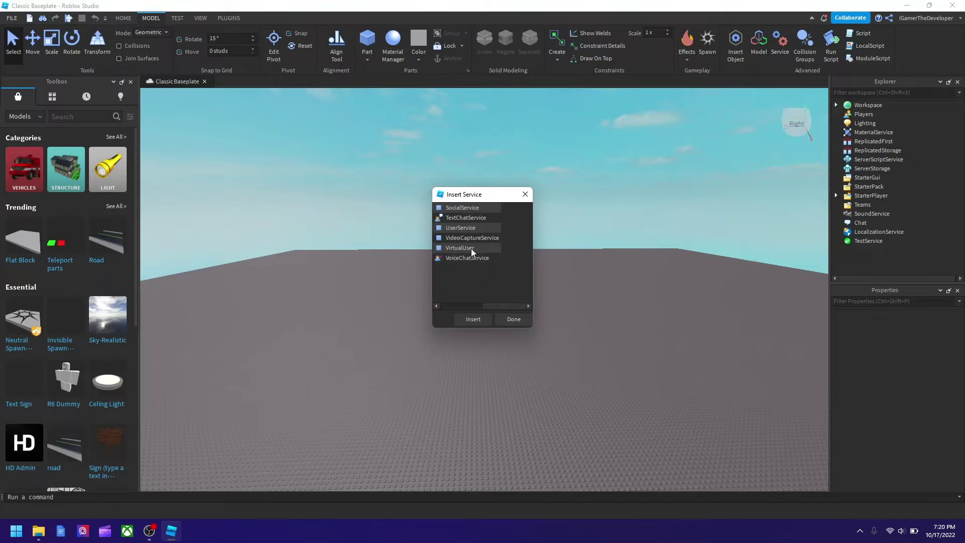
left_click(477, 218)
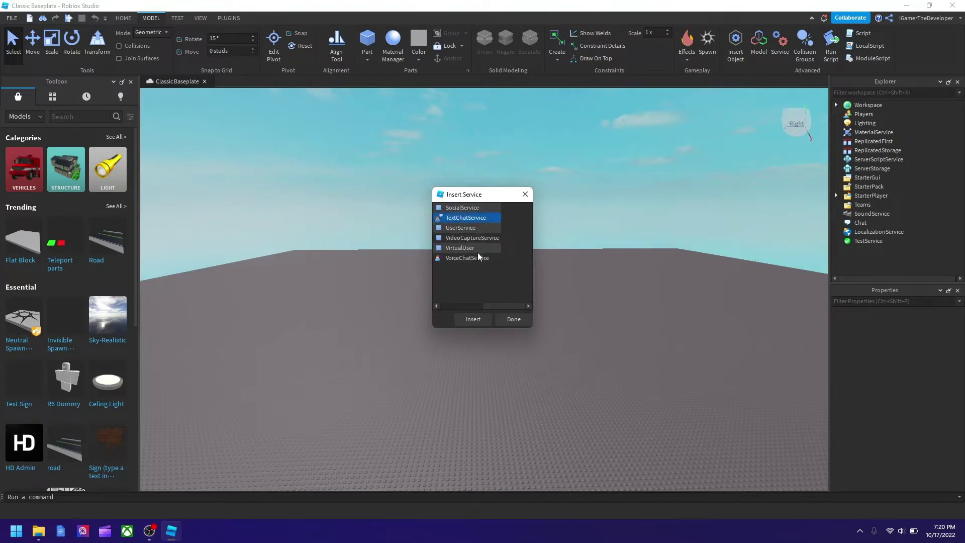
left_click(473, 319)
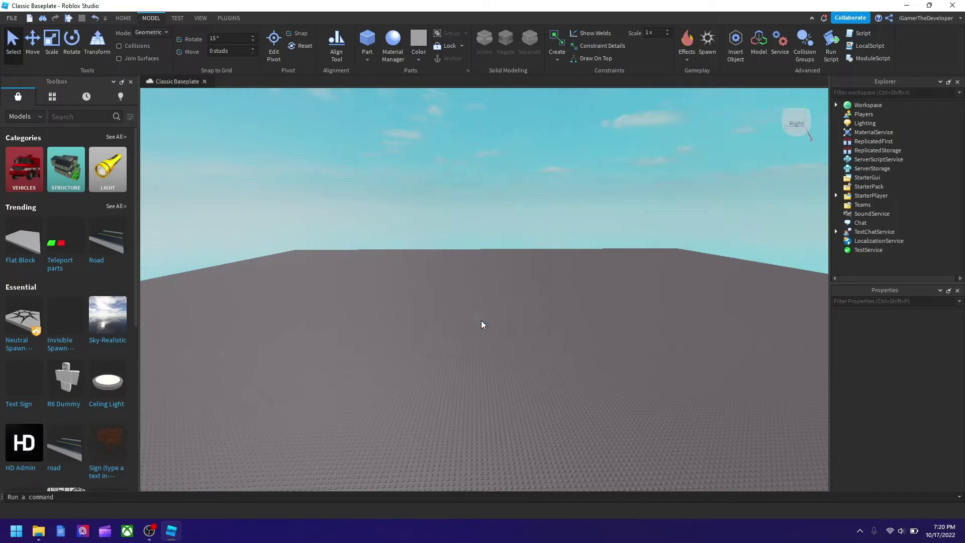
left_click(874, 232)
left_click(836, 231)
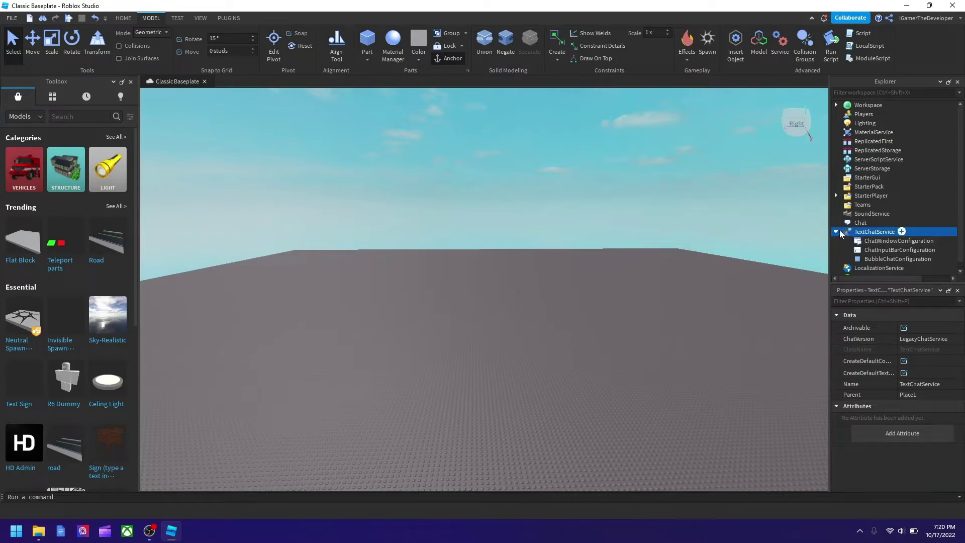
- Close the place without saving, reopen Classic Baseplate, and dismiss the encouragement panel
left_click(11, 17)
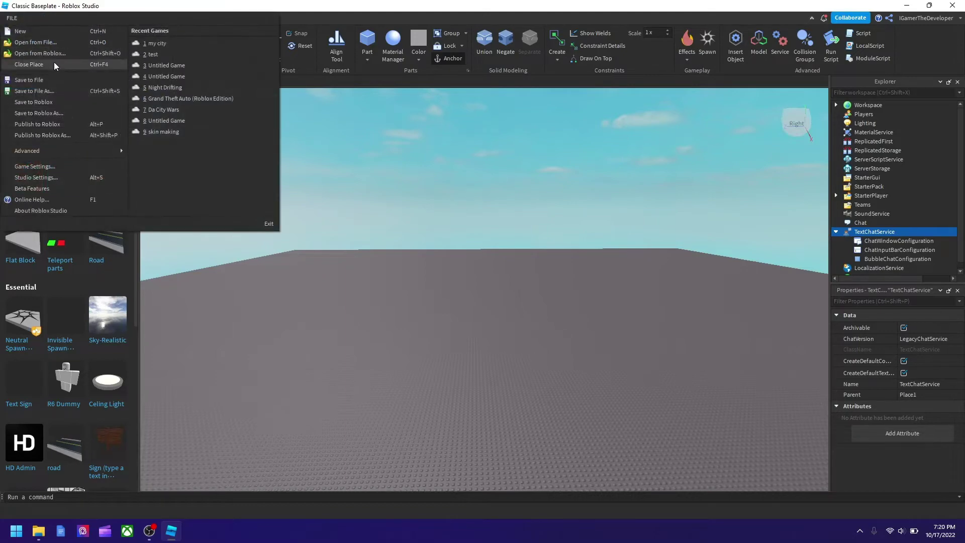
left_click(55, 65)
left_click(484, 277)
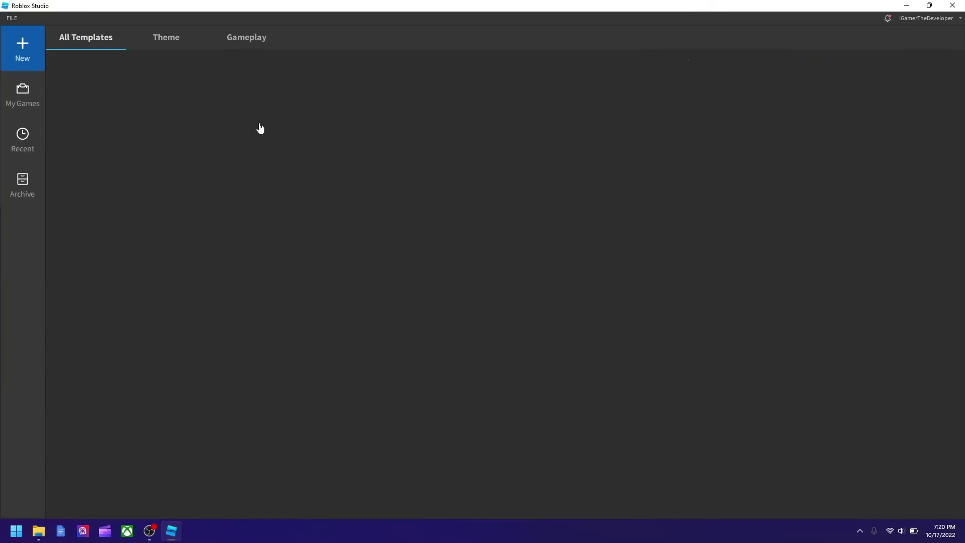
left_click(317, 190)
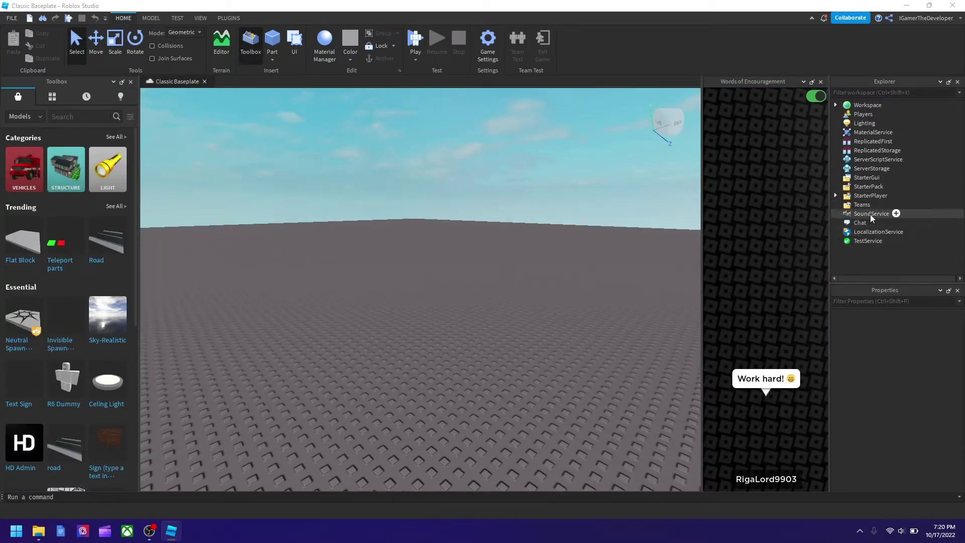
left_click(820, 82)
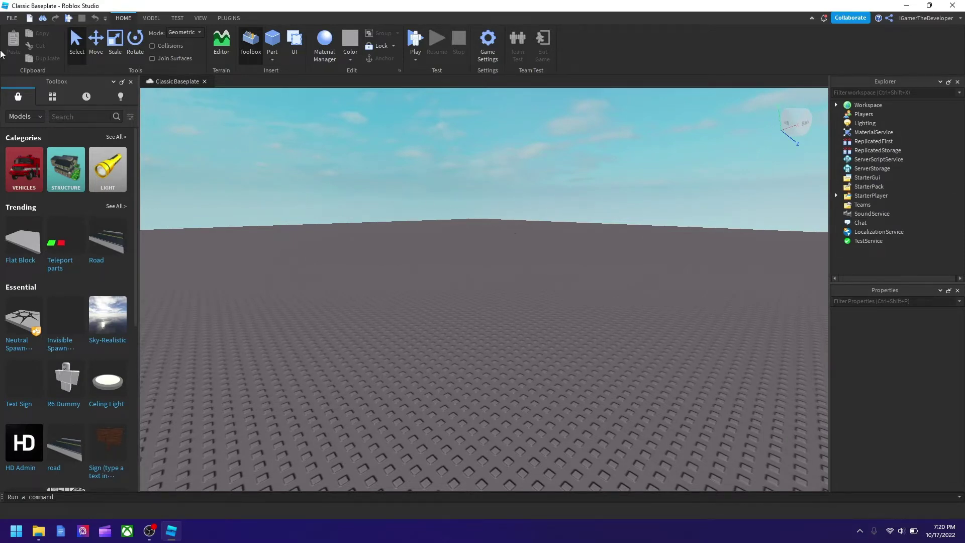
- Enable the New Text Chat Service beta feature, save it, and restart Studio
left_click(12, 19)
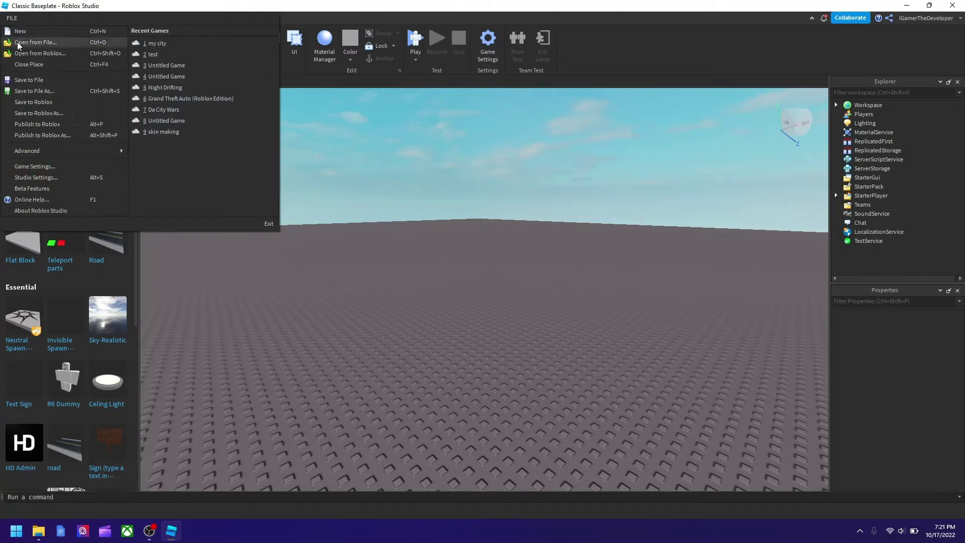
left_click(65, 189)
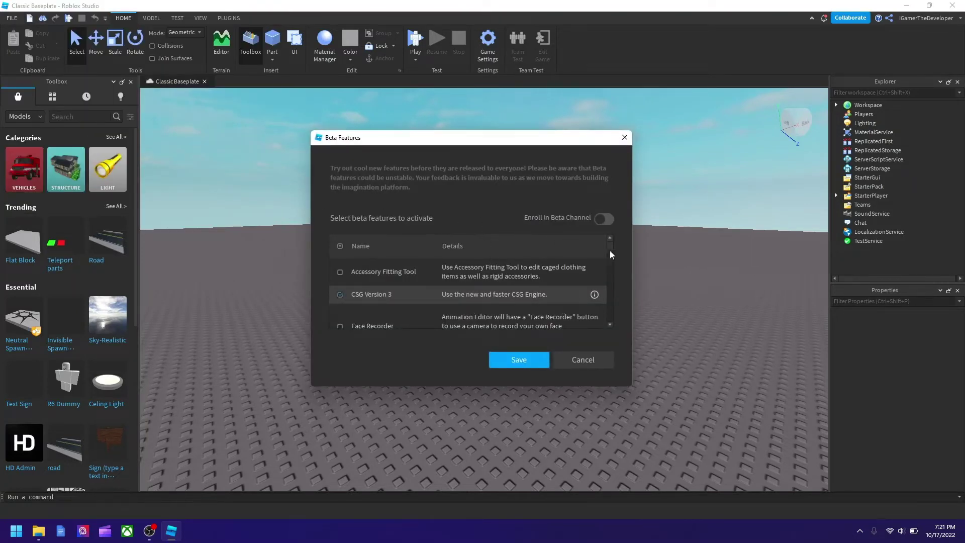
left_click_drag(611, 246, 604, 285)
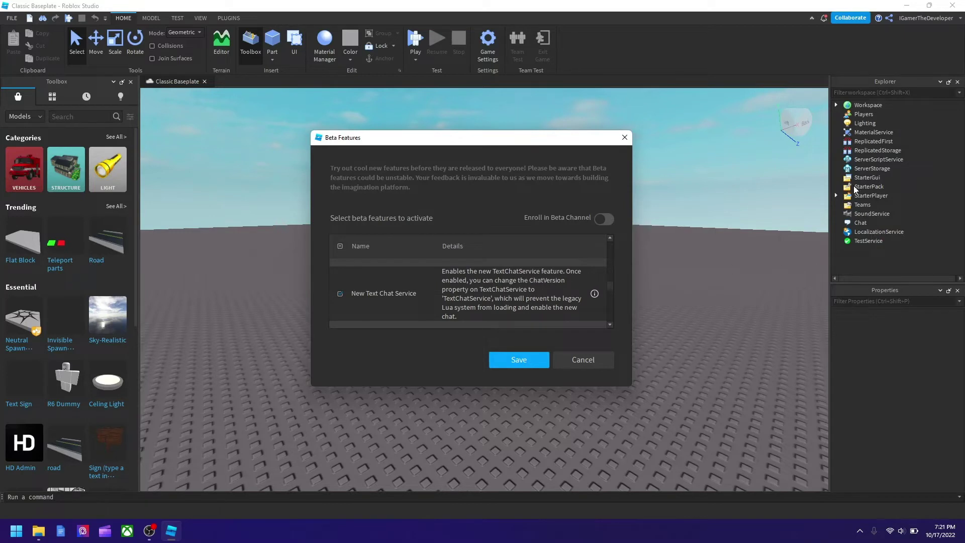
left_click(519, 360)
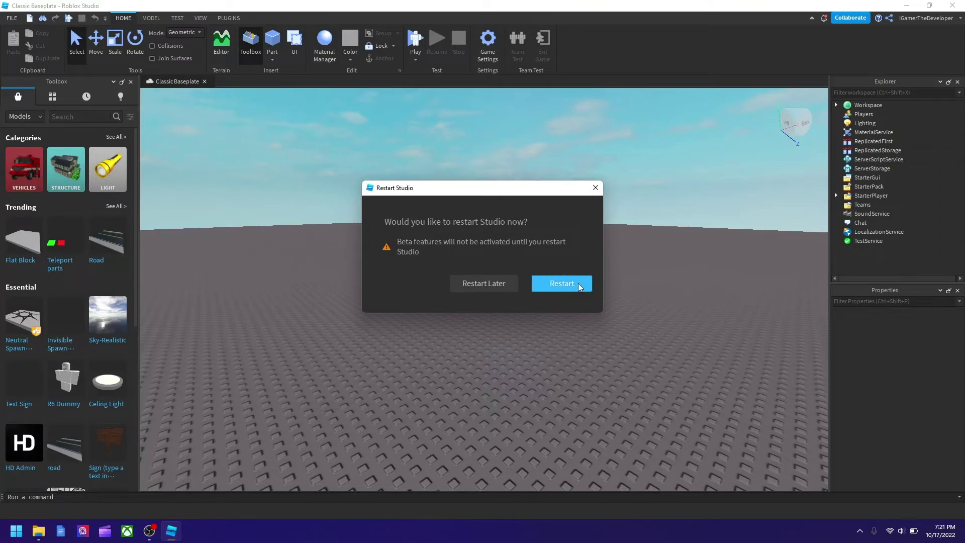
left_click(561, 283)
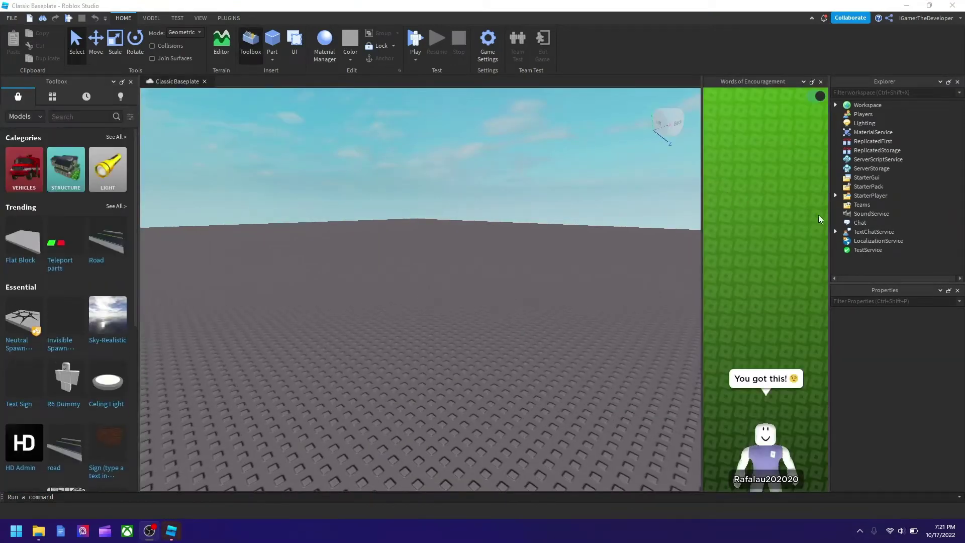
- Dismiss the encouragement panel, then discard the place and open a new Classic Baseplate
left_click(821, 82)
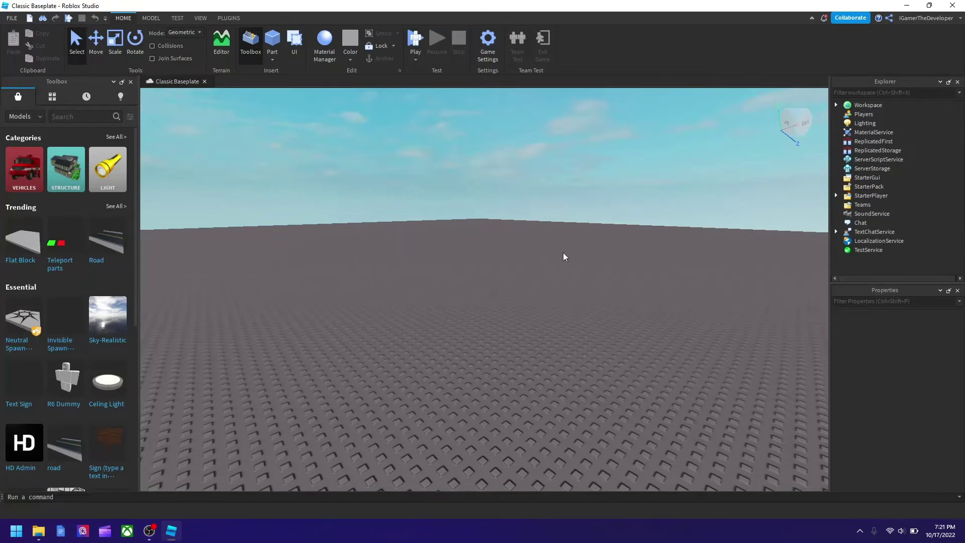
right_click_drag(565, 258, 598, 206)
left_click(11, 18)
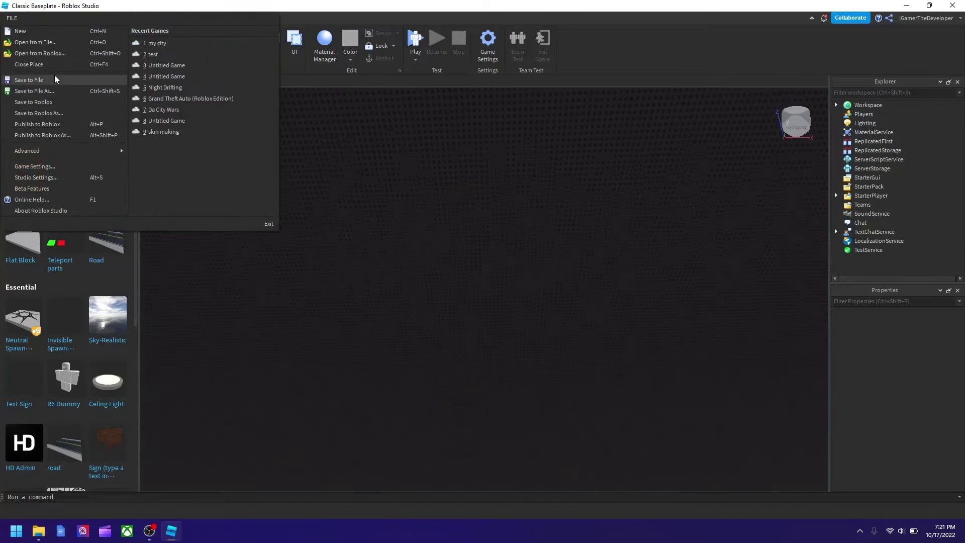
left_click(63, 65)
left_click(480, 277)
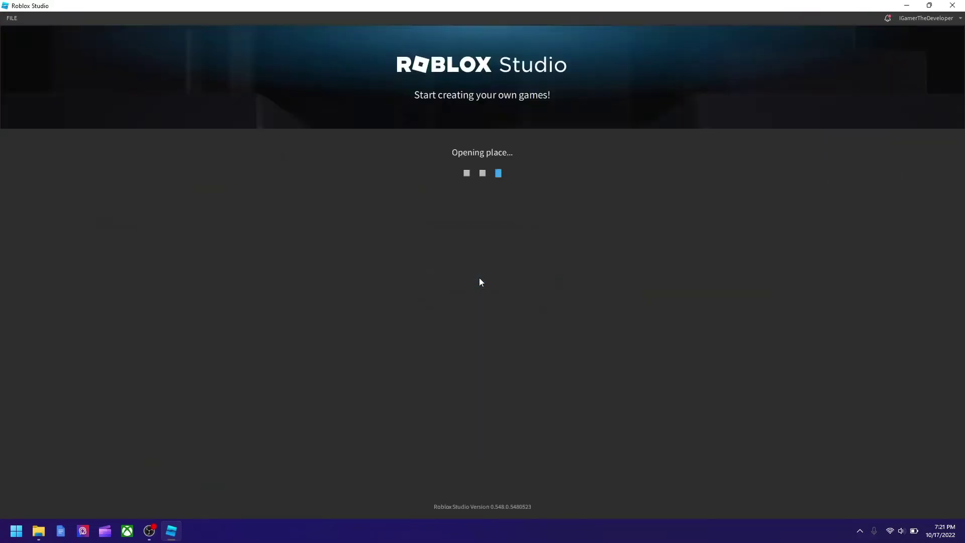
left_click(206, 126)
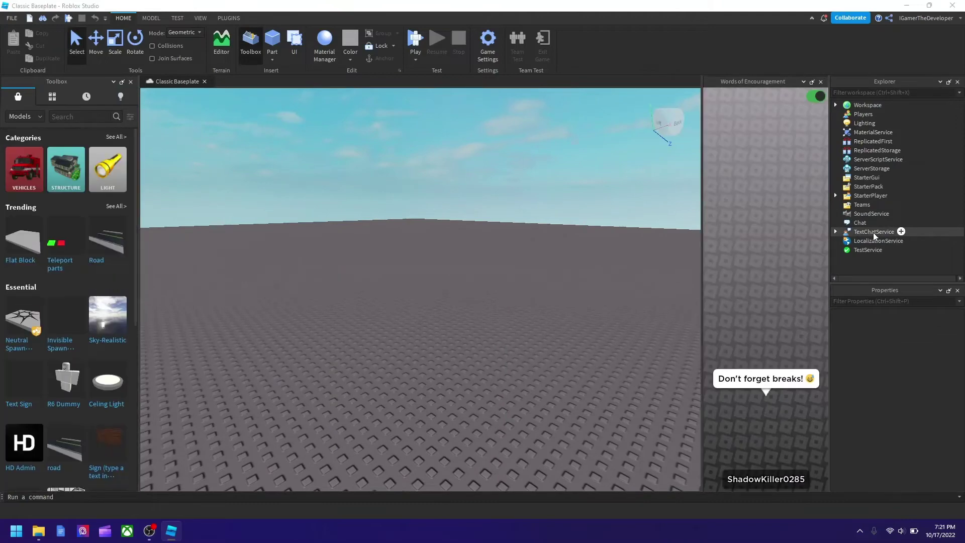
- Close the encouragement panel again and fly the camera across the baseplate
left_click(820, 82)
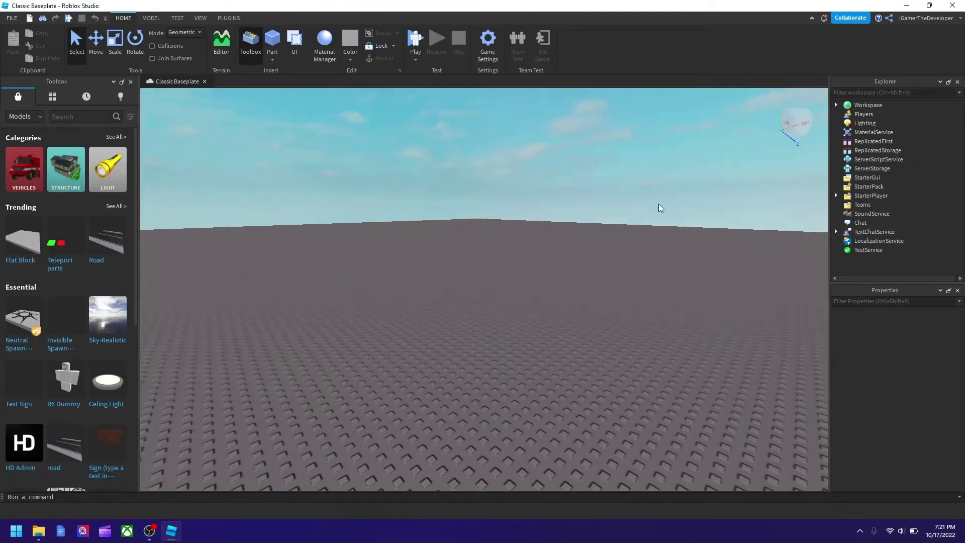
key("d")
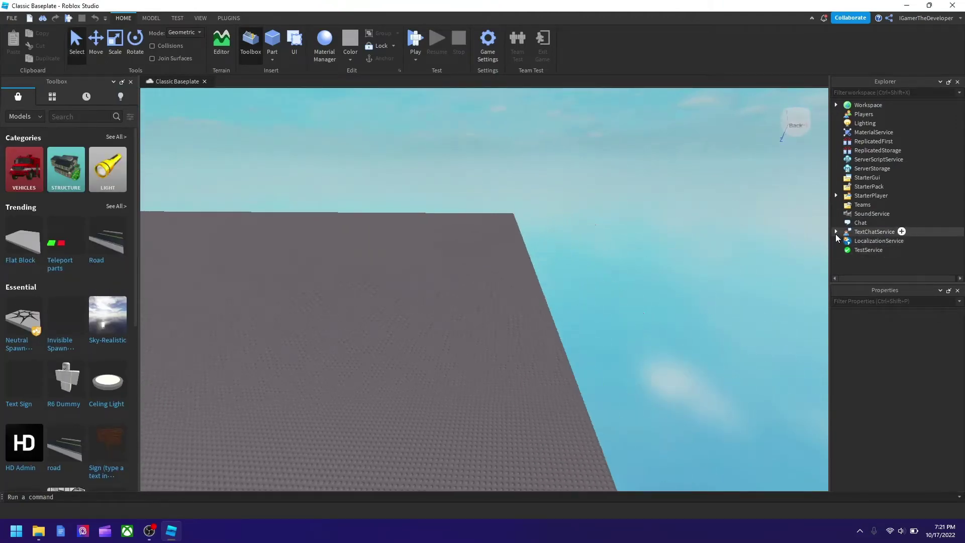
right_click_drag(632, 219, 620, 217)
key("a")
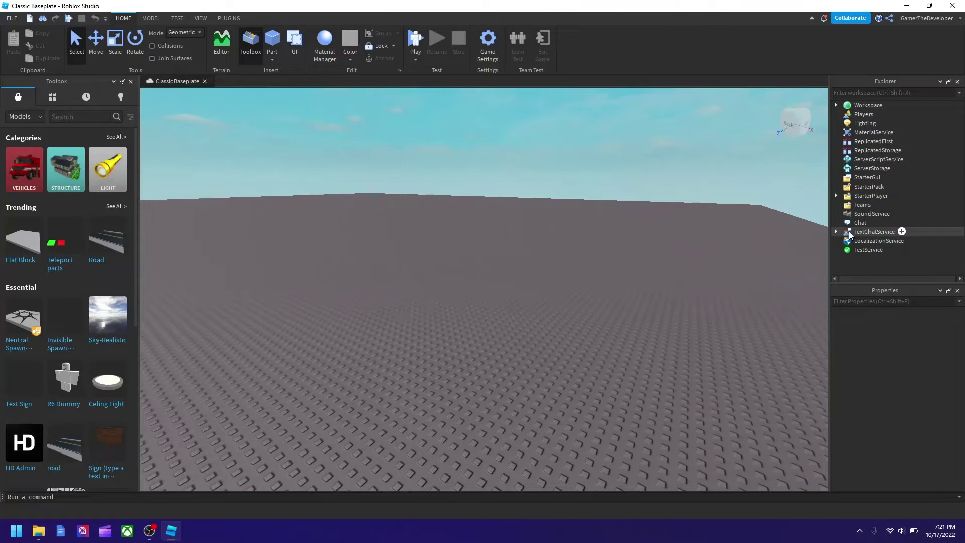
- Select BubbleChatConfiguration and set BackgroundColor3 to black and TextColor3 to white
left_click(837, 232)
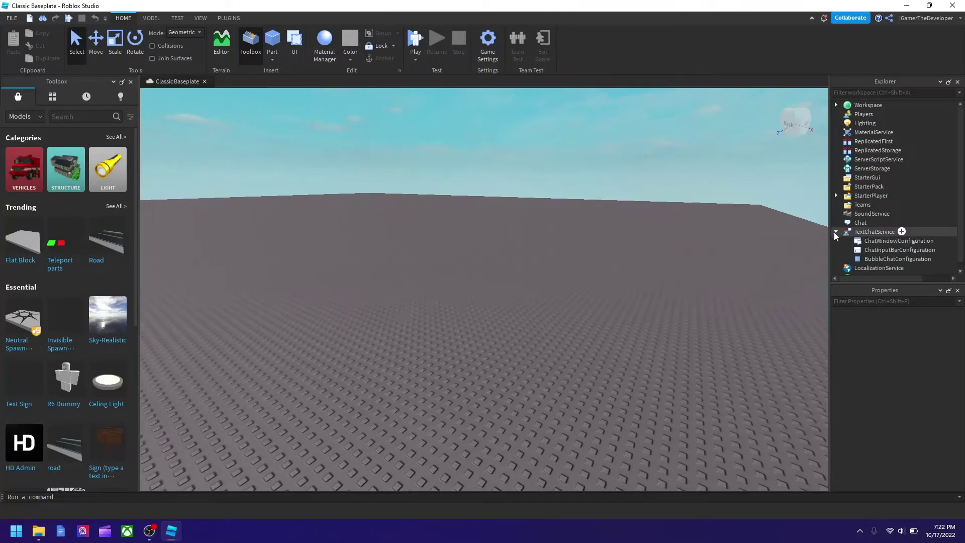
left_click(859, 257)
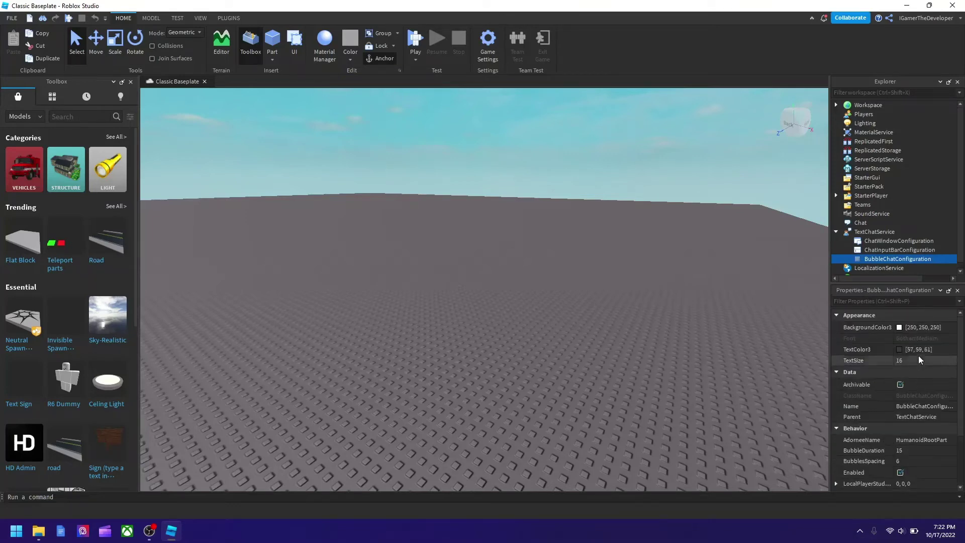
left_click(899, 327)
left_click(364, 187)
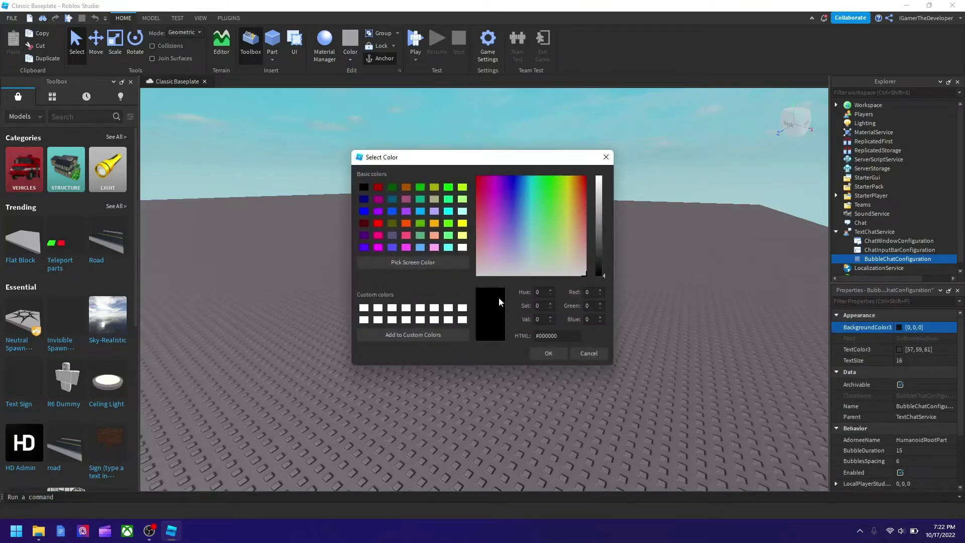
left_click(546, 353)
left_click(899, 349)
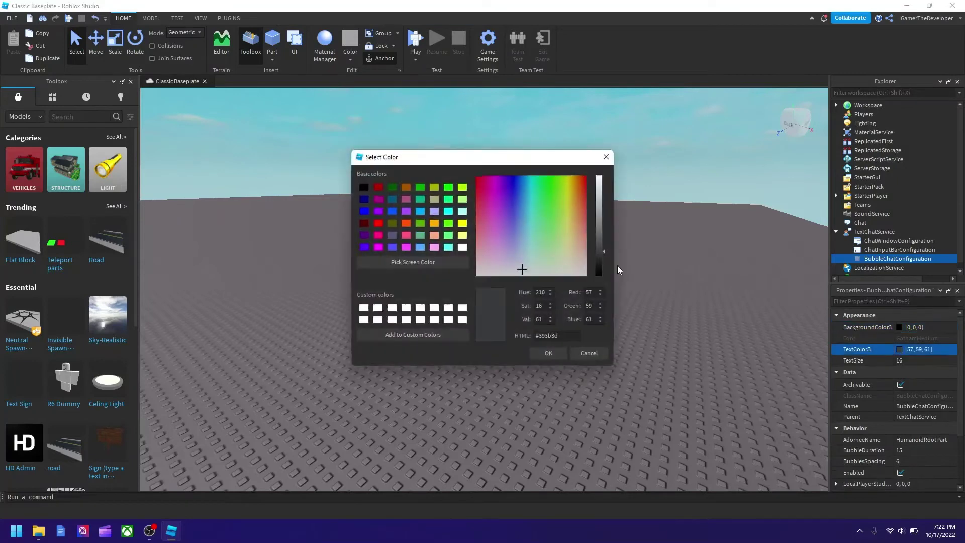
left_click(462, 247)
left_click(549, 354)
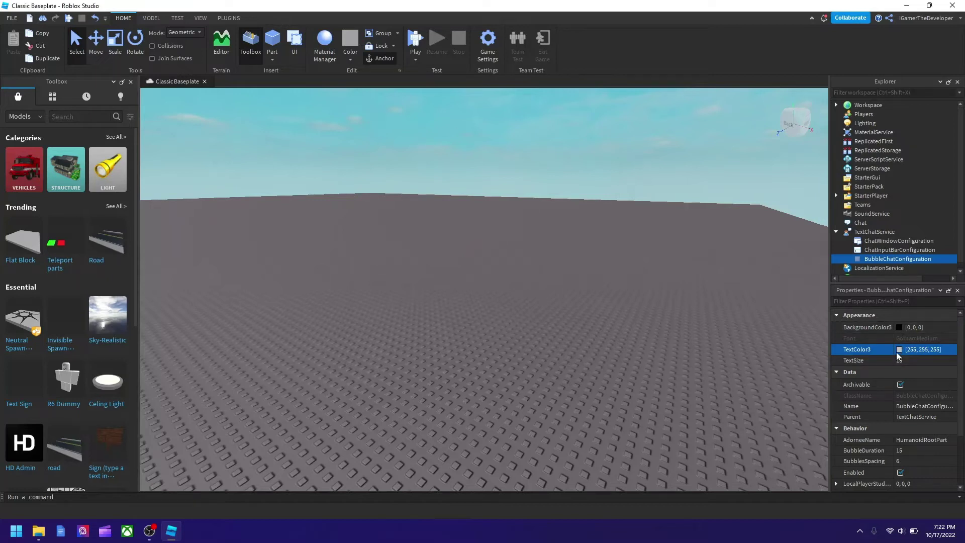
- Change BubbleDuration from 15 to 10
scroll(935, 452, "down", 3)
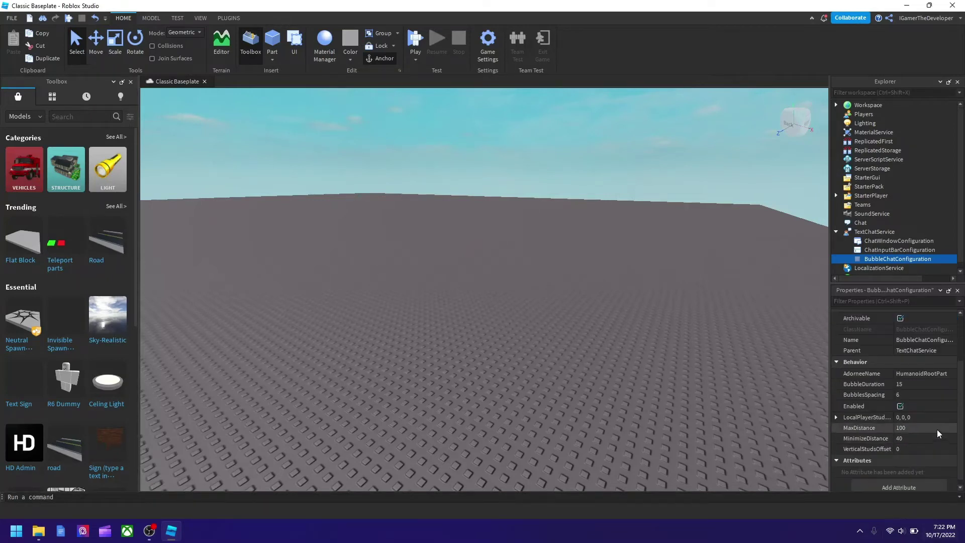
left_click(924, 384)
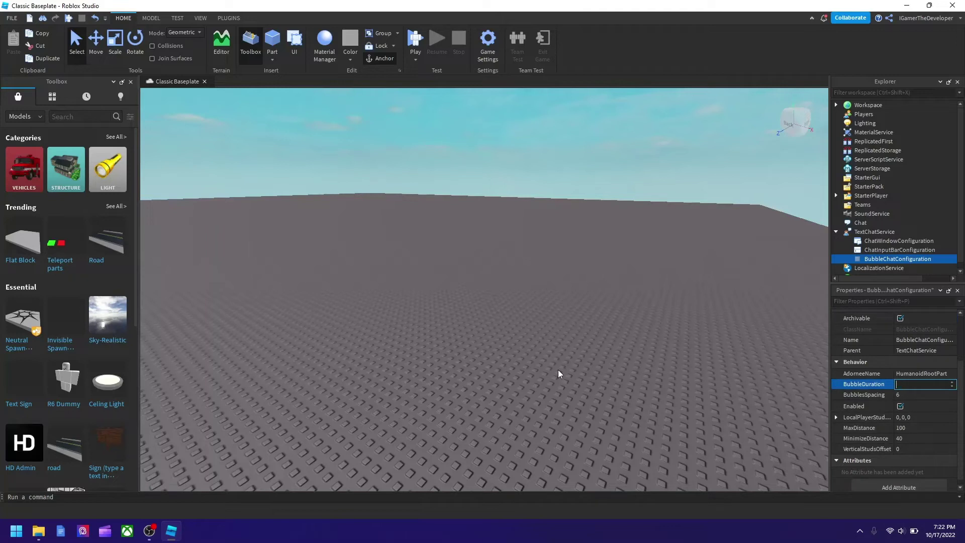
type("10")
key("Return")
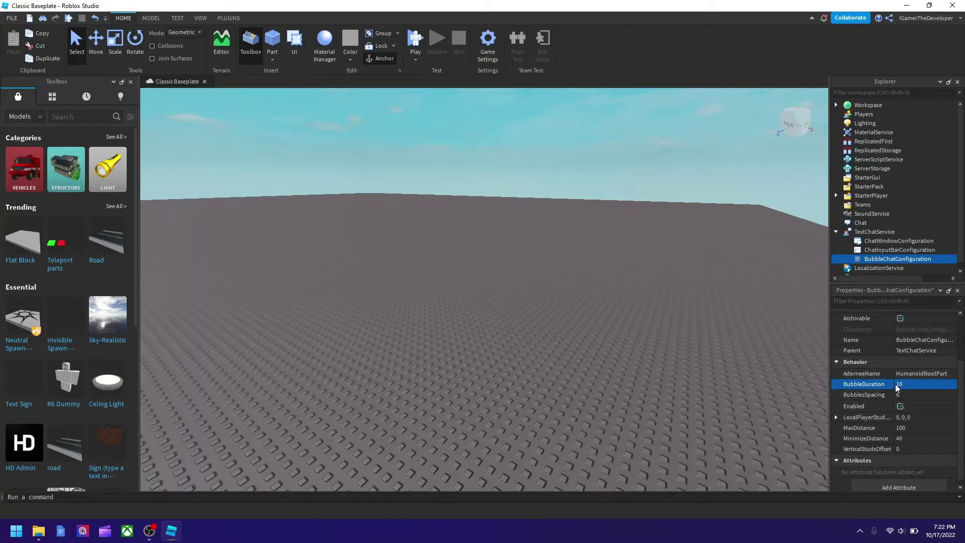
scroll(880, 402, "up", 3)
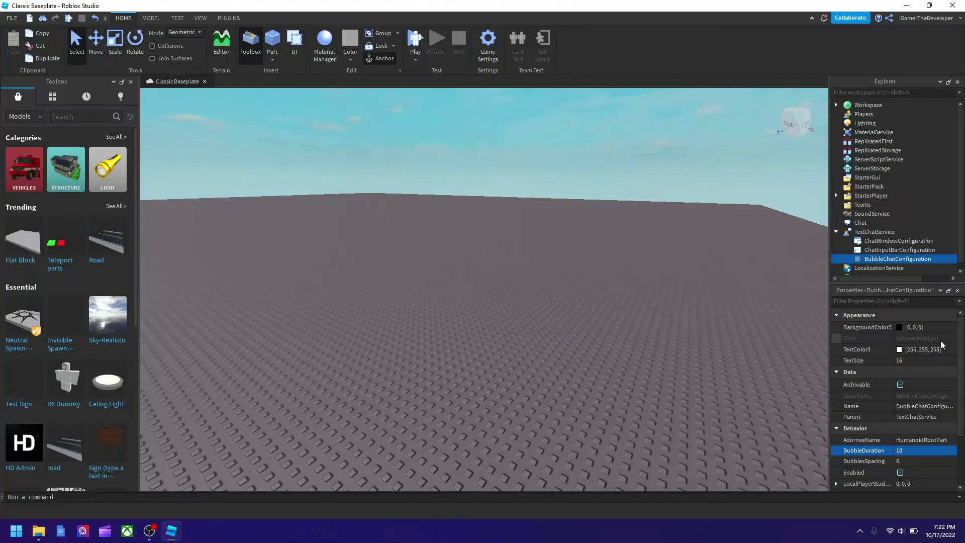
- Playtest the baseplate, walk the avatar, send 'hi' in chat, then stop the test
left_click(416, 41)
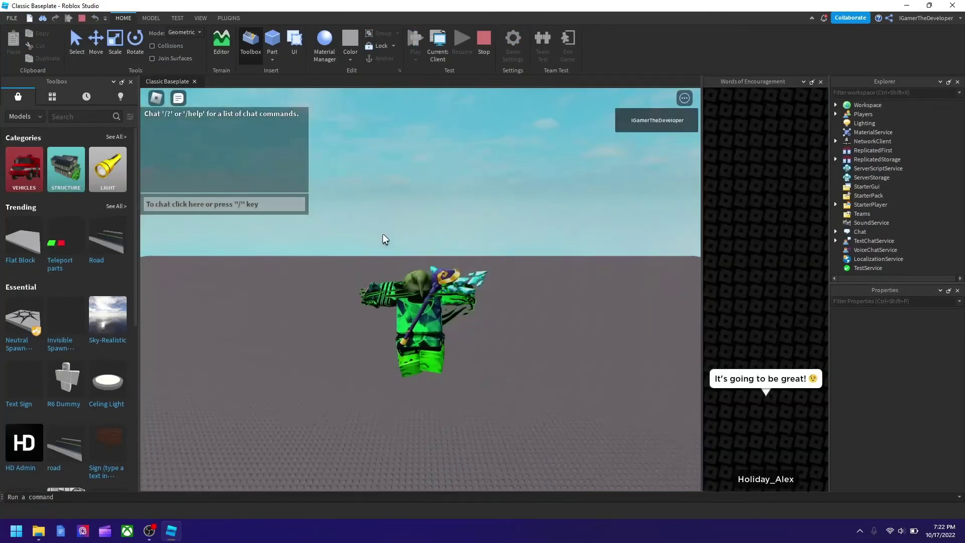
left_click(821, 82)
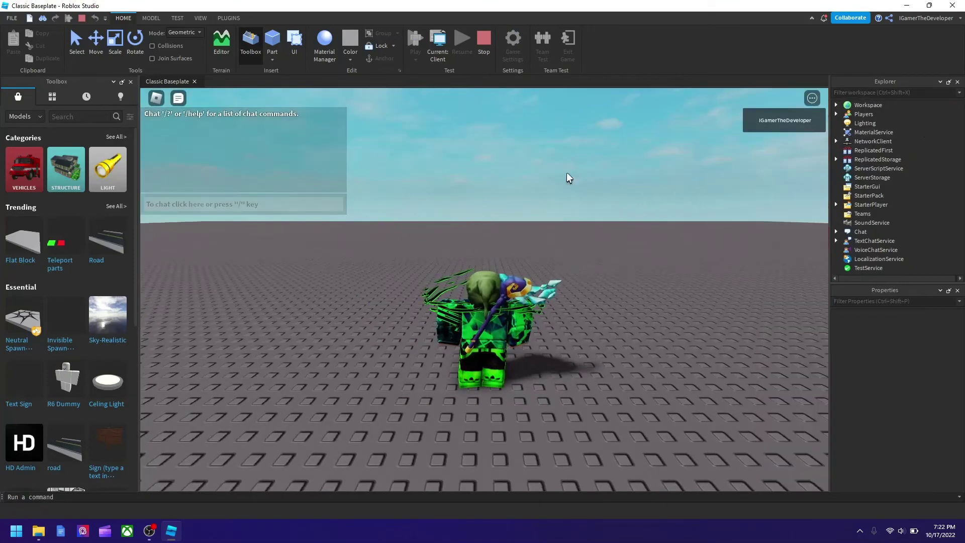
key("s")
key("Tab")
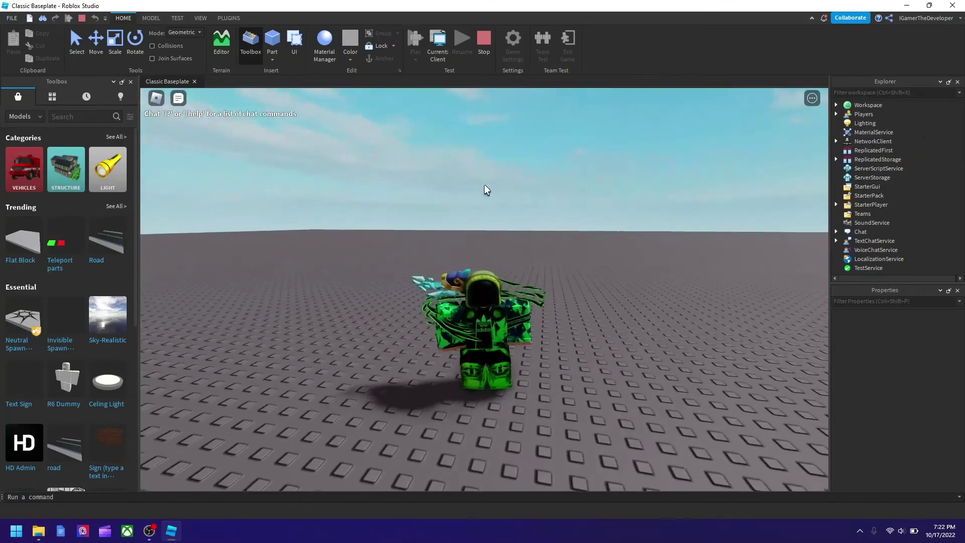
mouse_move(124, 181)
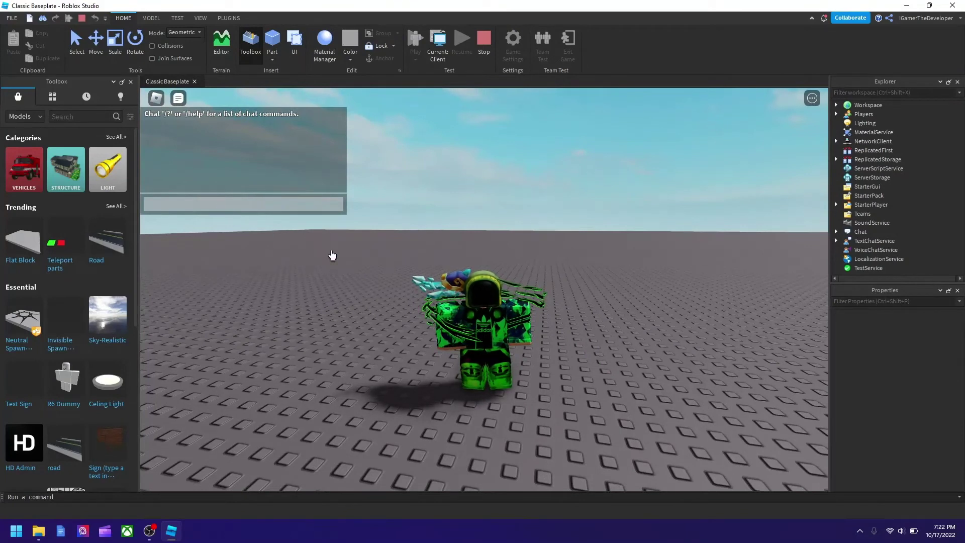
type("hi")
key("Return")
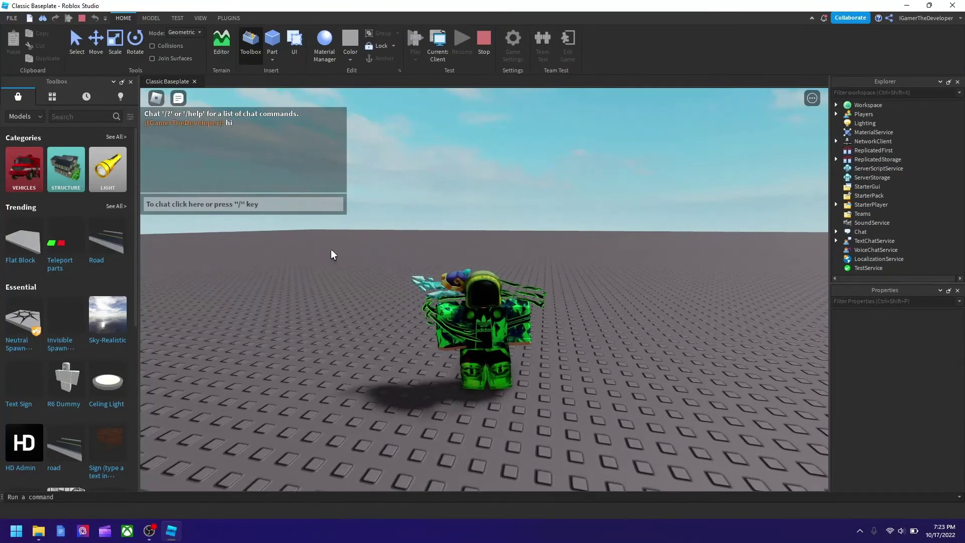
left_click(481, 59)
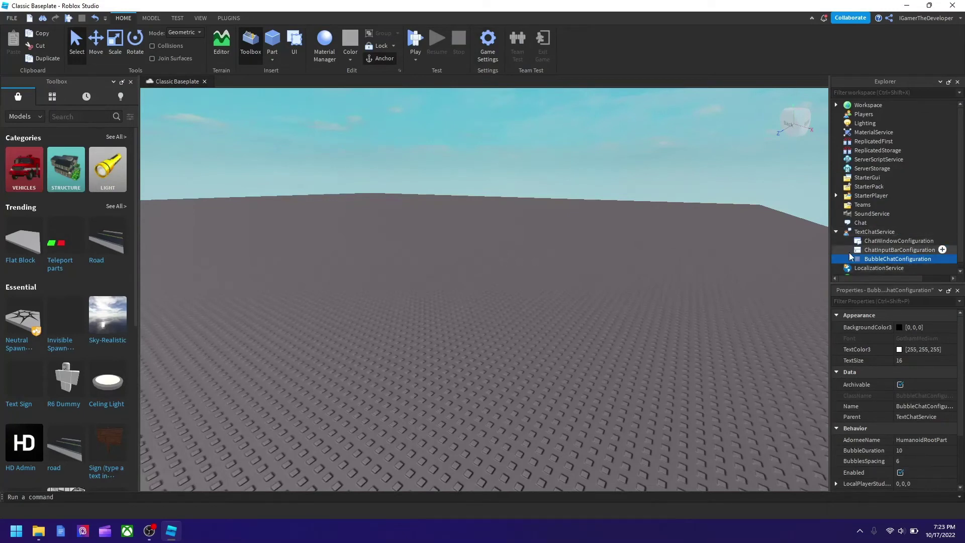
- Switch TextChatService's ChatVersion from LegacyChatService to TextChatService and launch a new playtest
left_click(856, 232)
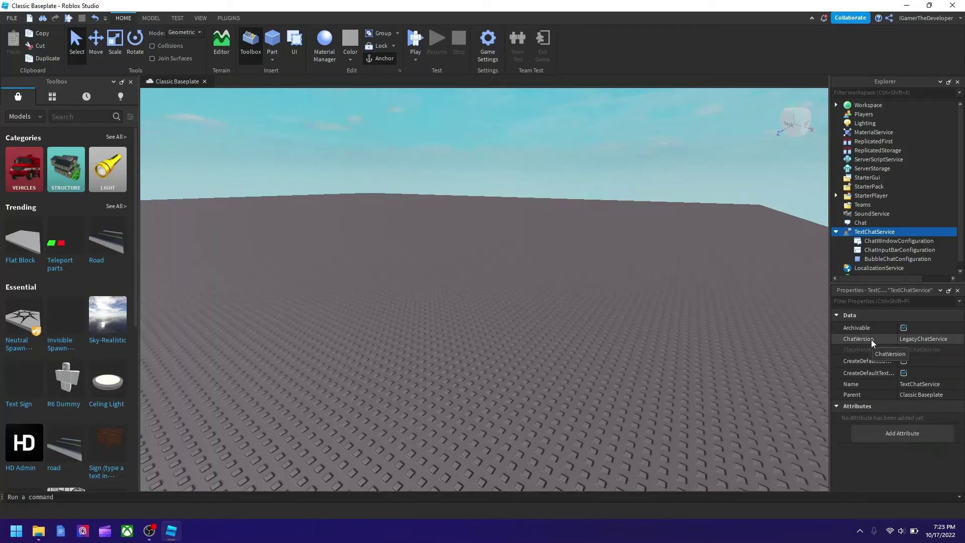
left_click(910, 341)
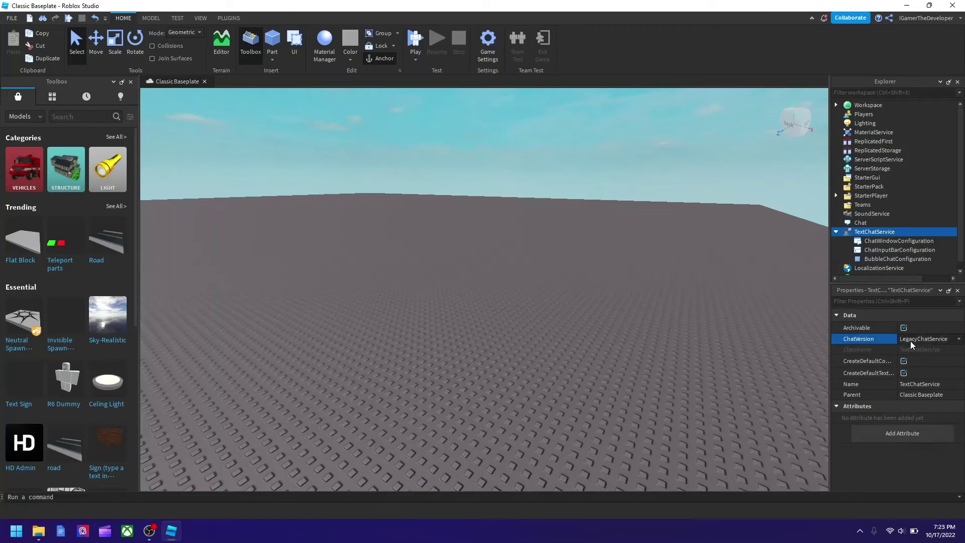
left_click(911, 339)
left_click(913, 356)
left_click(870, 259)
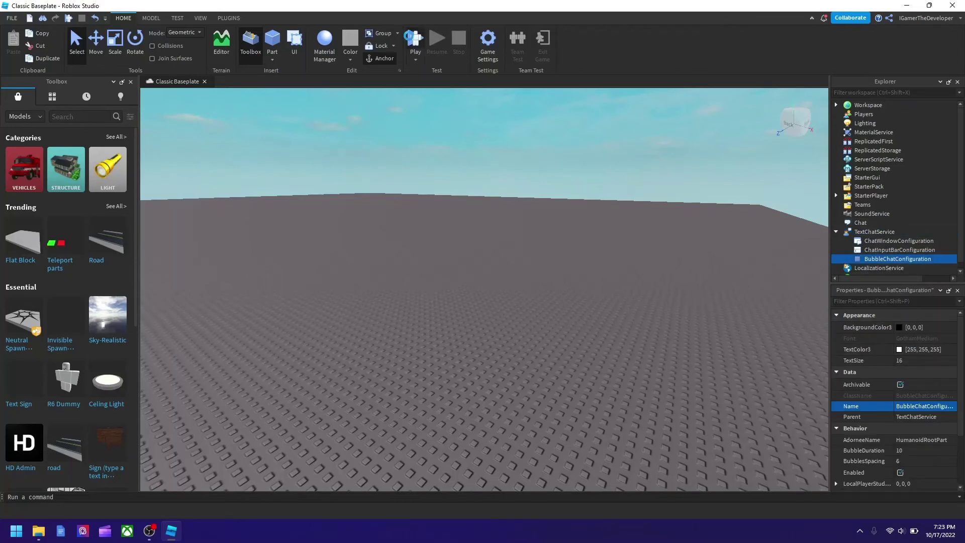
left_click(415, 38)
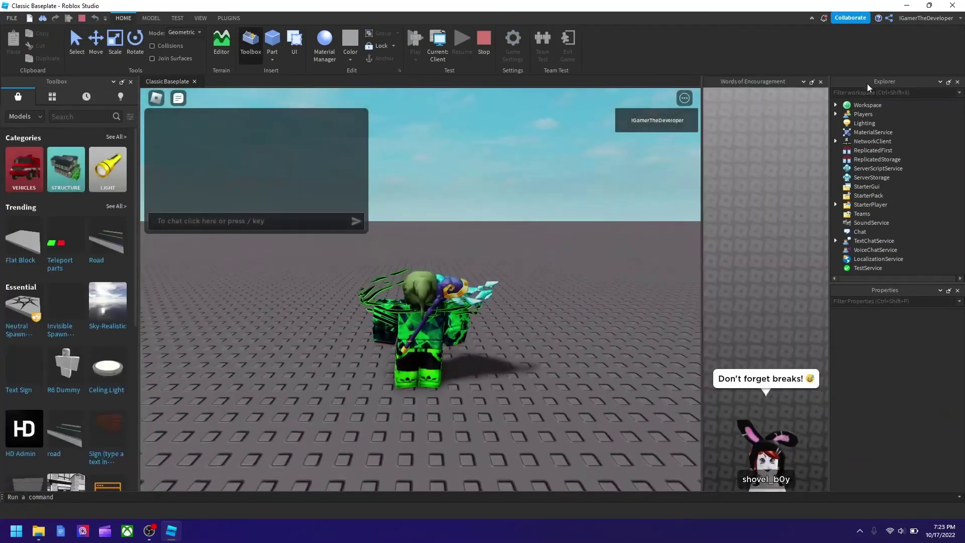
- Dismiss the encouragement panel and send 'hi' to see it in a black bubble
left_click(821, 81)
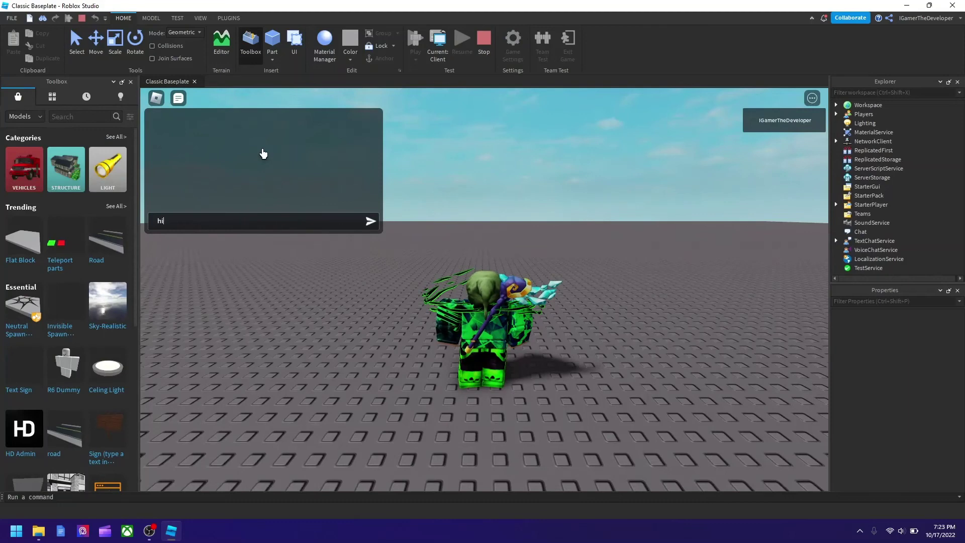
type("hi")
key("Return")
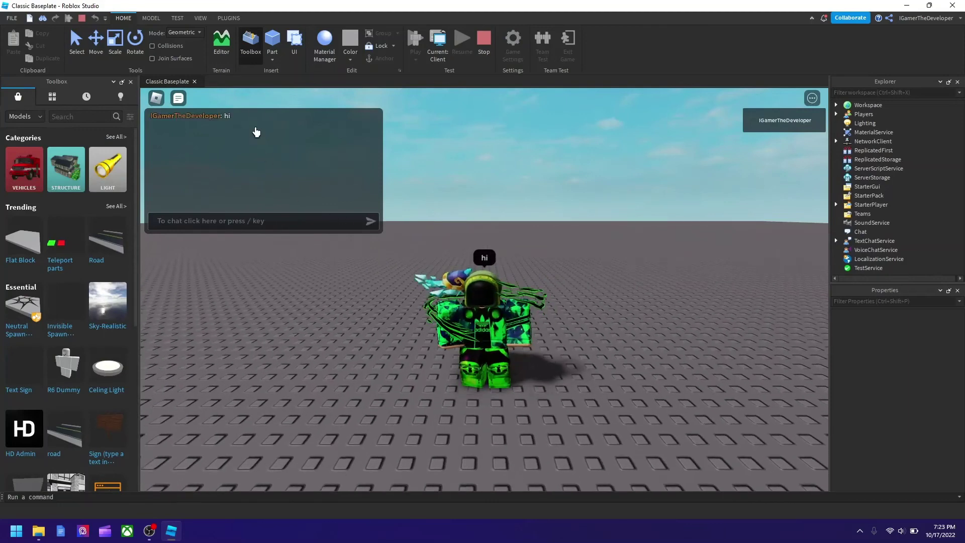